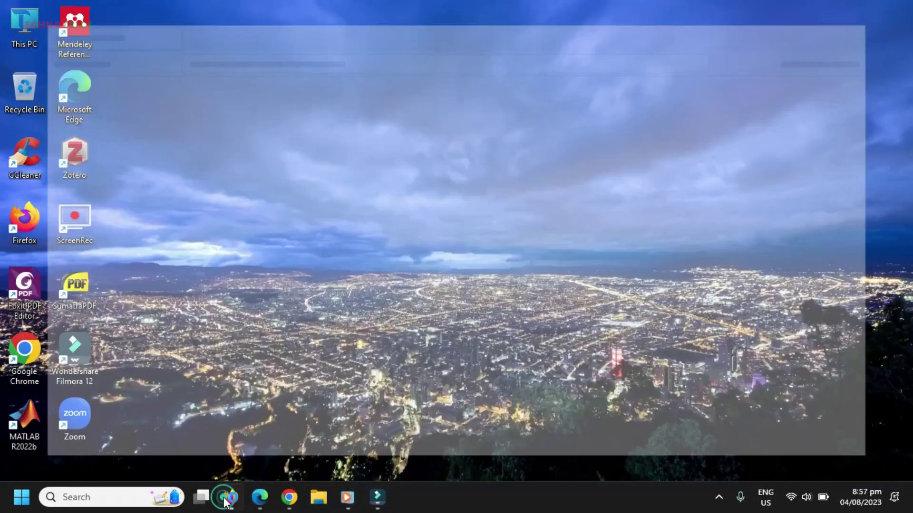
Search for gmail in Firefox and open the Gmail – Google page.
{"action": "left_click", "coordinate": [192, 41]}
{"action": "type", "text": "gmail"}
{"action": "key", "text": "Return"}
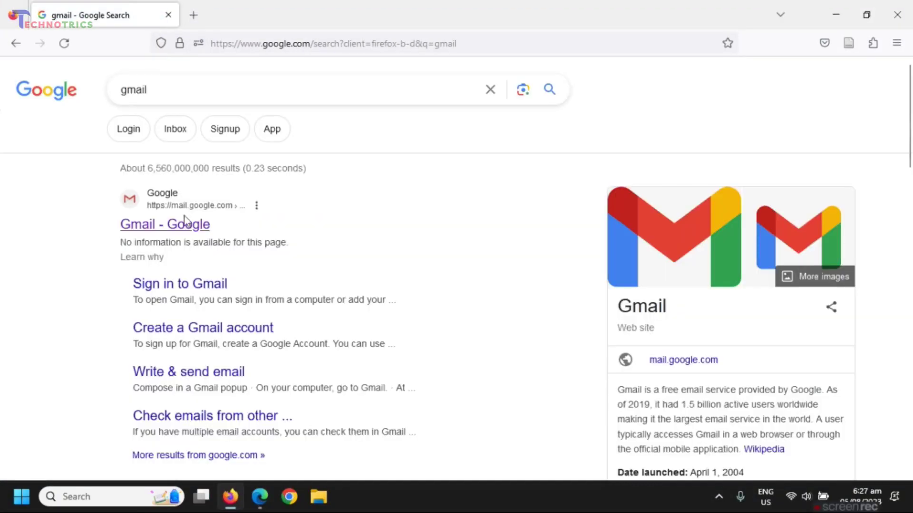
{"action": "left_click", "coordinate": [181, 224]}
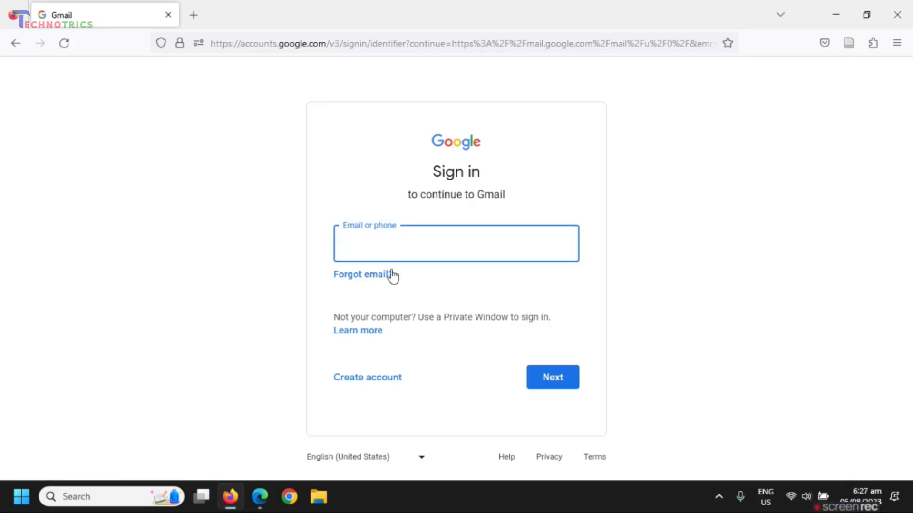
Start a personal Google account with the name Donald xyz and continue.
{"action": "left_click", "coordinate": [367, 377]}
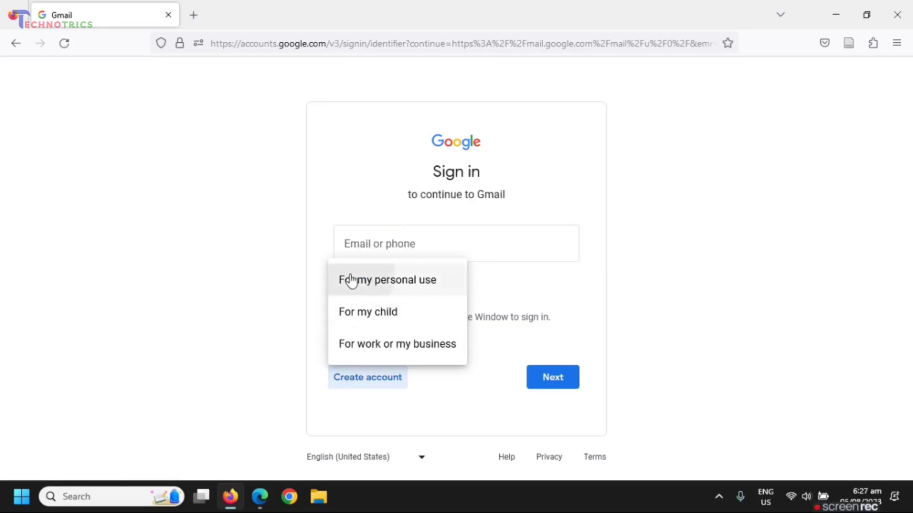
{"action": "left_click", "coordinate": [371, 279]}
{"action": "type", "text": "Donald"}
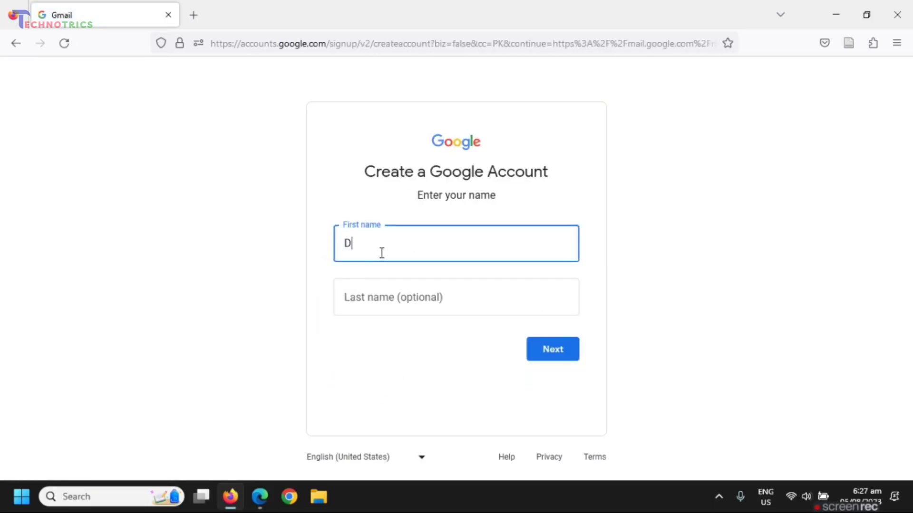
{"action": "left_click", "coordinate": [392, 298]}
{"action": "type", "text": "Xyz"}
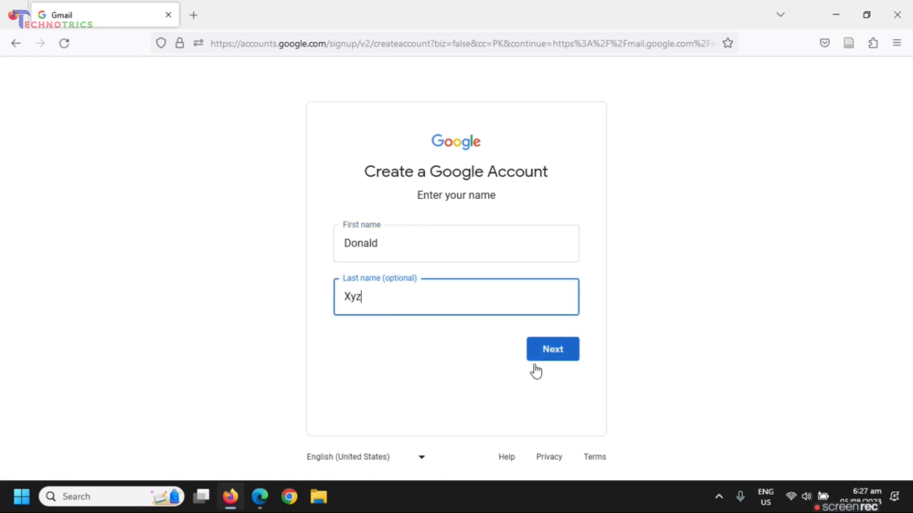
{"action": "left_click", "coordinate": [544, 354]}
Set the birth date to February 23, 1994.
{"action": "left_click", "coordinate": [370, 243]}
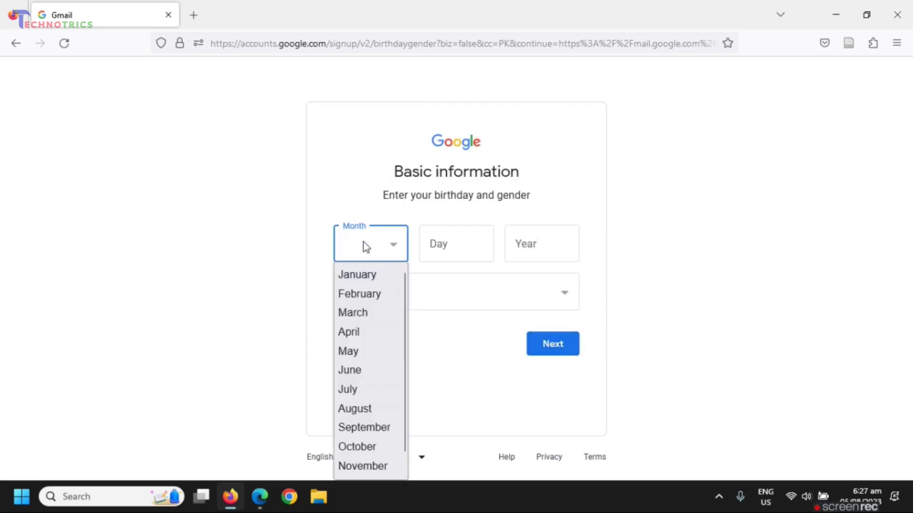
{"action": "left_click", "coordinate": [364, 292]}
{"action": "left_click", "coordinate": [456, 243]}
{"action": "type", "text": "23"}
{"action": "left_click", "coordinate": [541, 243]}
{"action": "type", "text": "1994"}
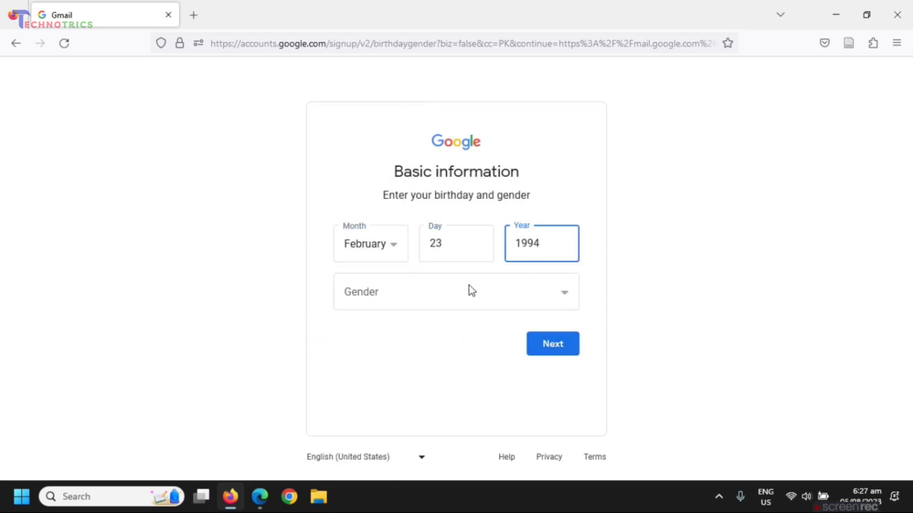
Choose Male as the gender and submit the birthday and gender.
{"action": "left_click", "coordinate": [456, 285]}
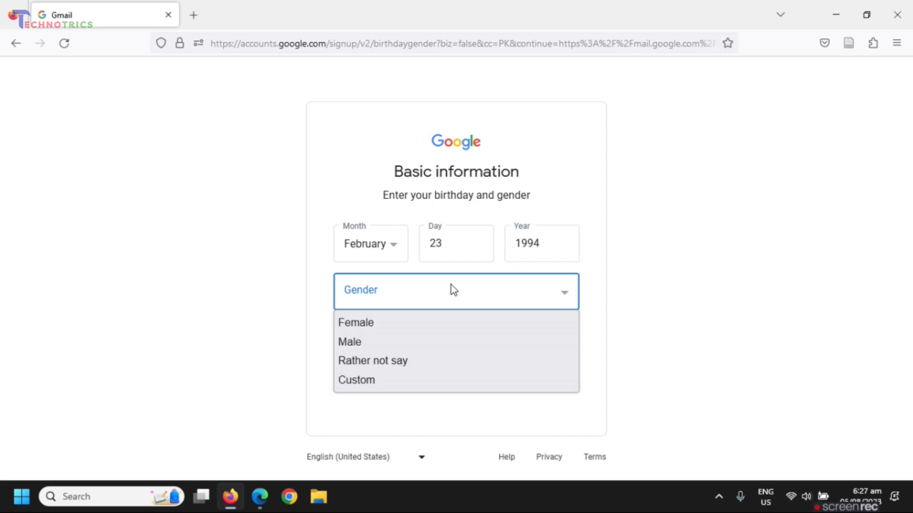
{"action": "left_click", "coordinate": [370, 347]}
{"action": "left_click", "coordinate": [556, 344]}
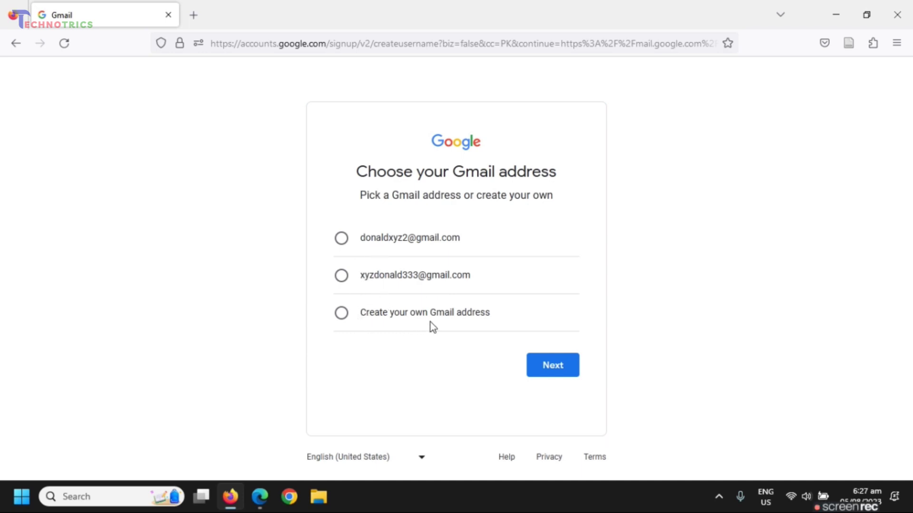
Submit a custom Gmail address, then fill in the password and its confirmation.
{"action": "left_click", "coordinate": [391, 316]}
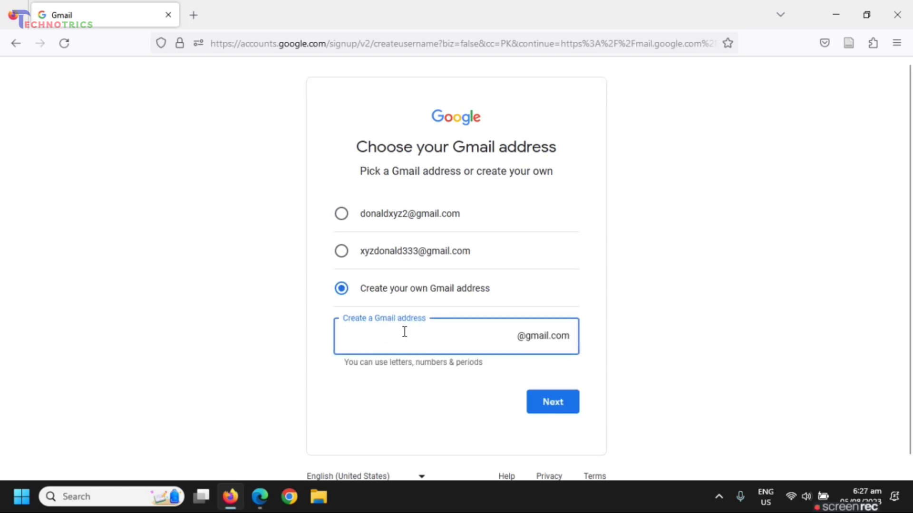
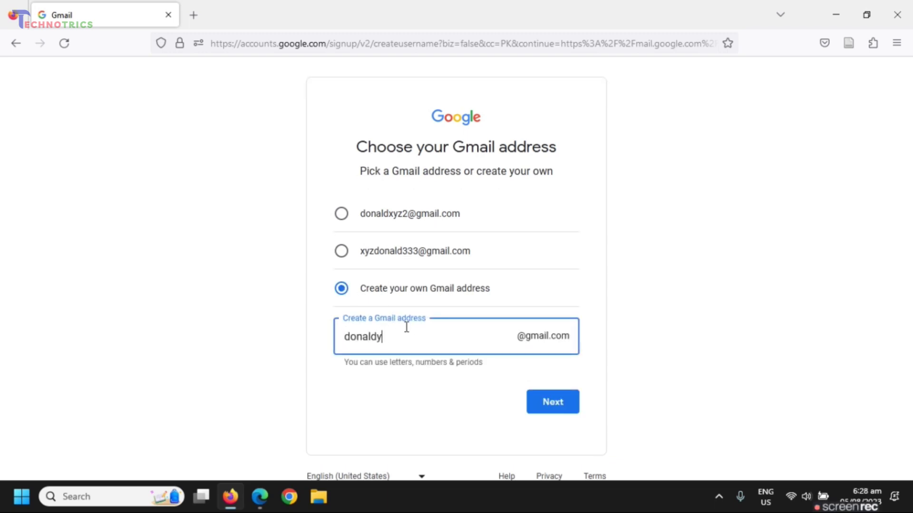
{"action": "left_click", "coordinate": [553, 401]}
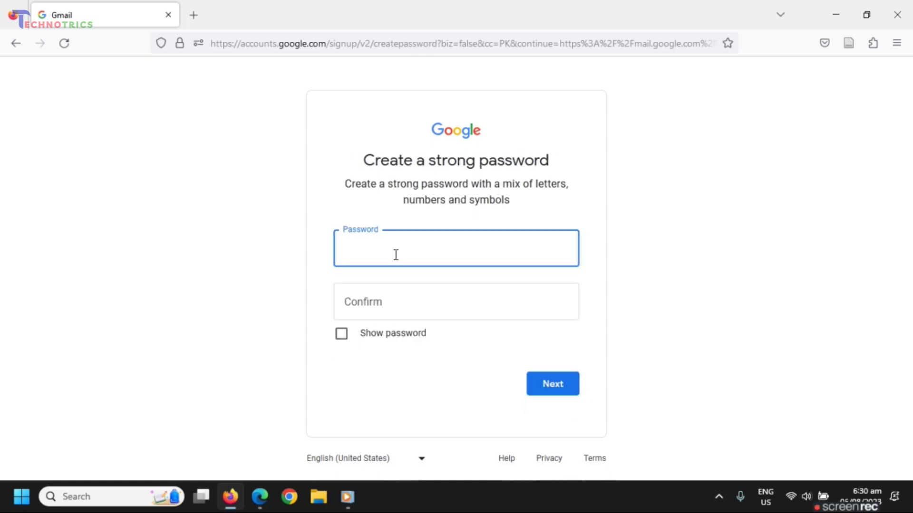
{"action": "type", "text": "•"}
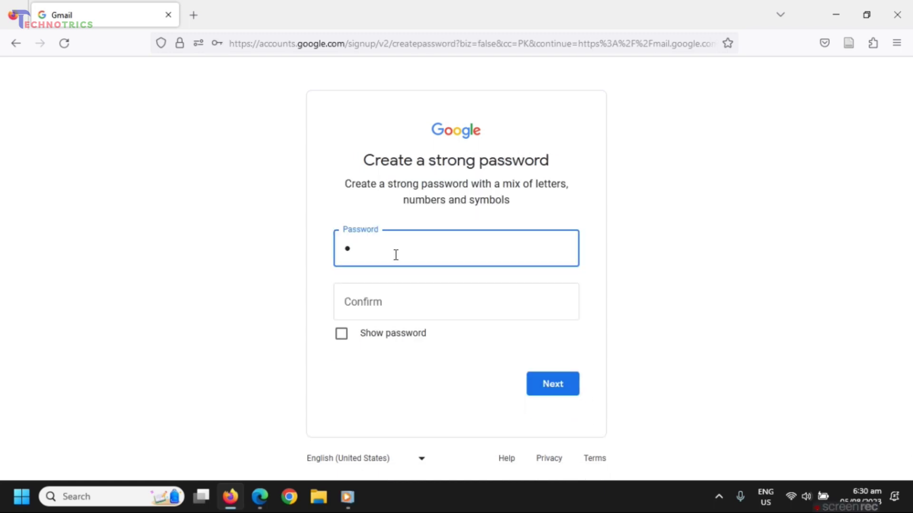
{"action": "type", "text": "•"}
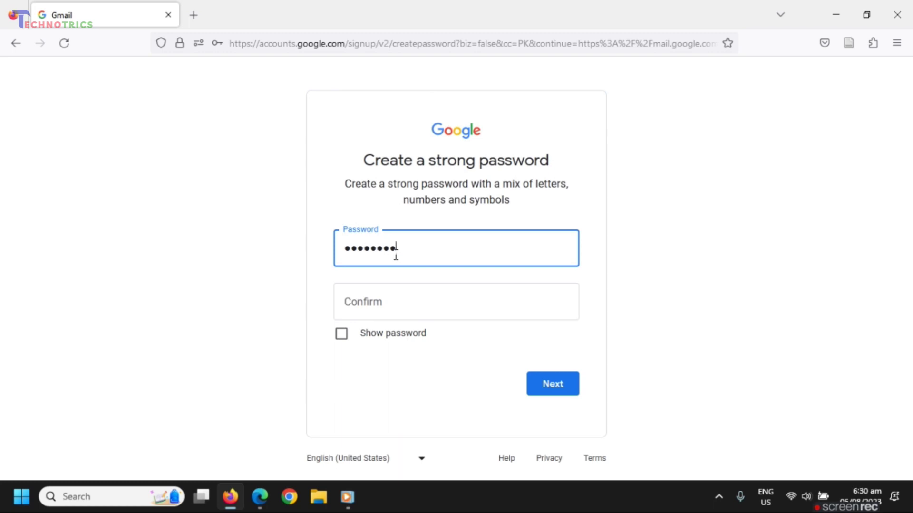
{"action": "type", "text": "•"}
{"action": "left_click", "coordinate": [395, 302]}
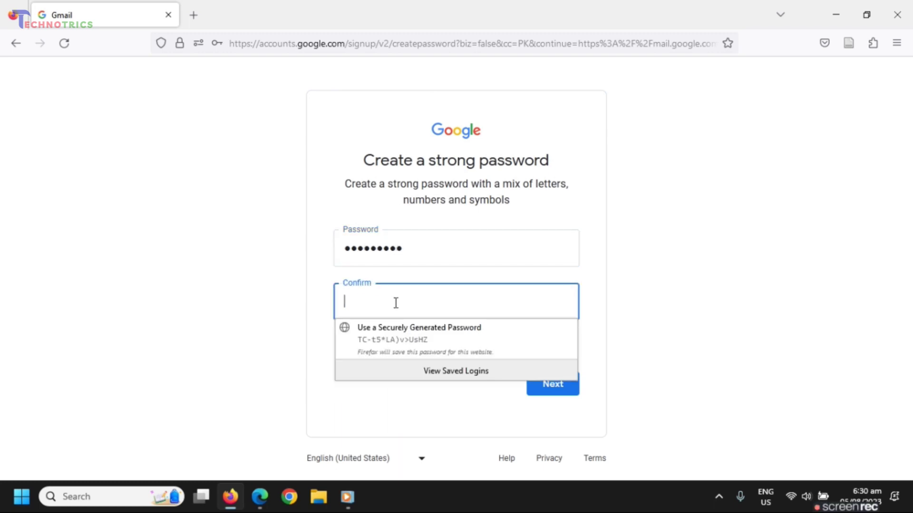
{"action": "type", "text": "••••••"}
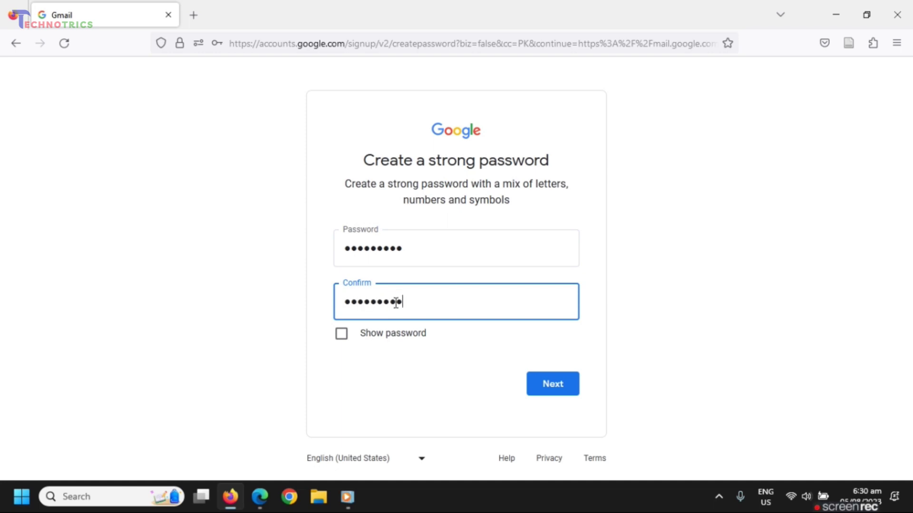
{"action": "type", "text": "•••"}
Submit the password and skip both the recovery email and the phone number.
{"action": "left_click", "coordinate": [552, 384]}
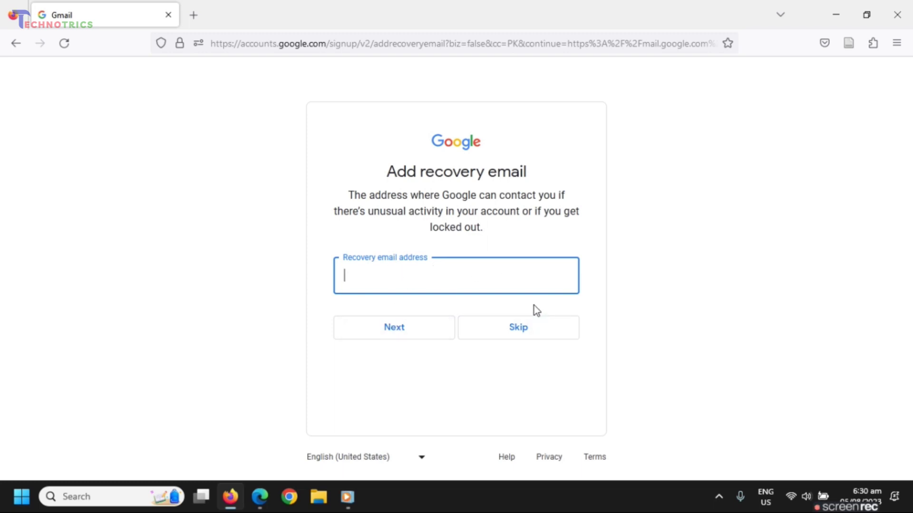
{"action": "left_click", "coordinate": [532, 330]}
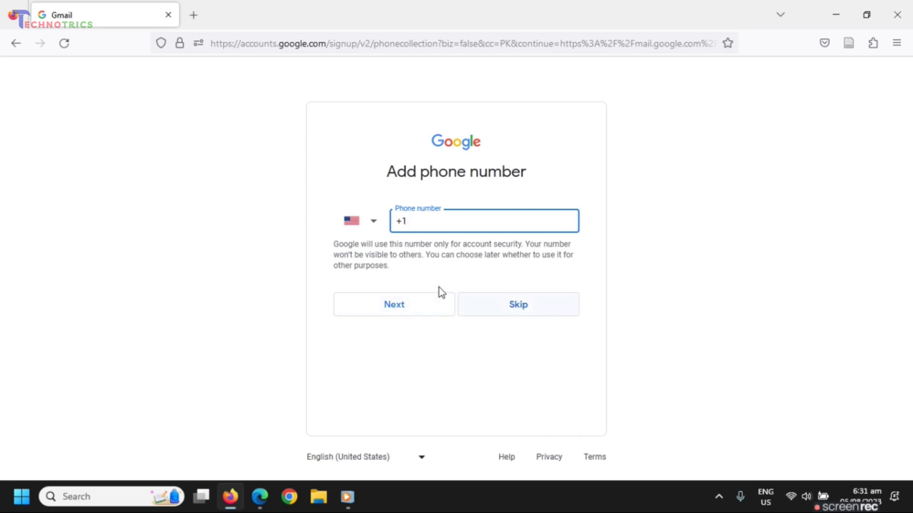
{"action": "left_click", "coordinate": [537, 305]}
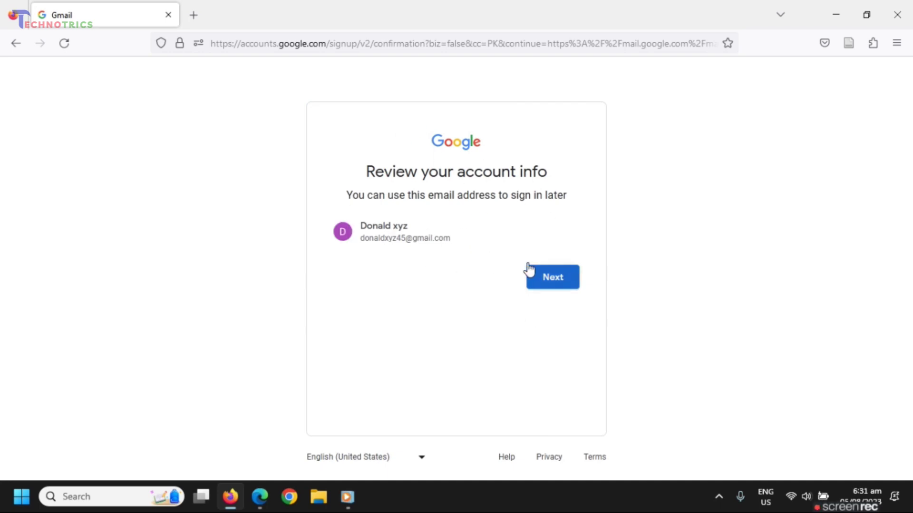
Confirm the reviewed account info and agree to Google's Privacy and Terms.
{"action": "left_click", "coordinate": [549, 277]}
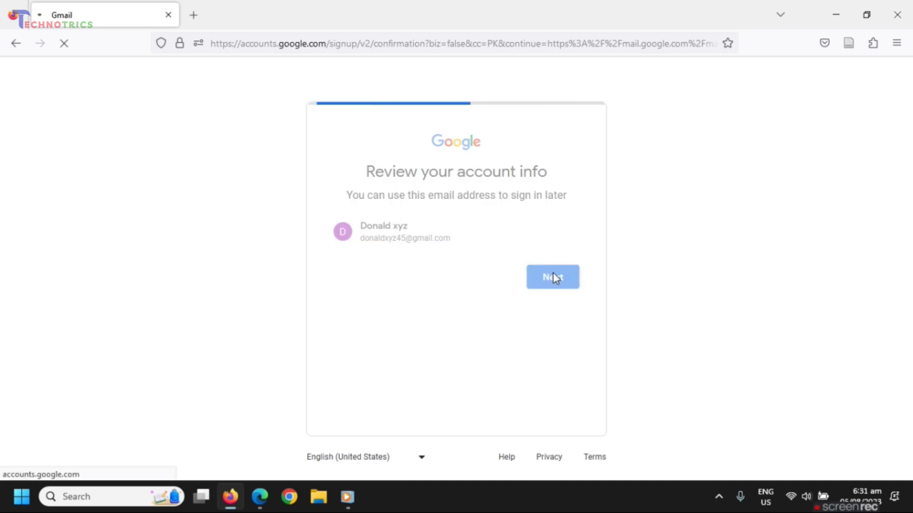
{"action": "scroll", "coordinate": [511, 252], "scroll_direction": "down", "scroll_amount": 3}
{"action": "scroll", "coordinate": [512, 252], "scroll_direction": "up", "scroll_amount": 3}
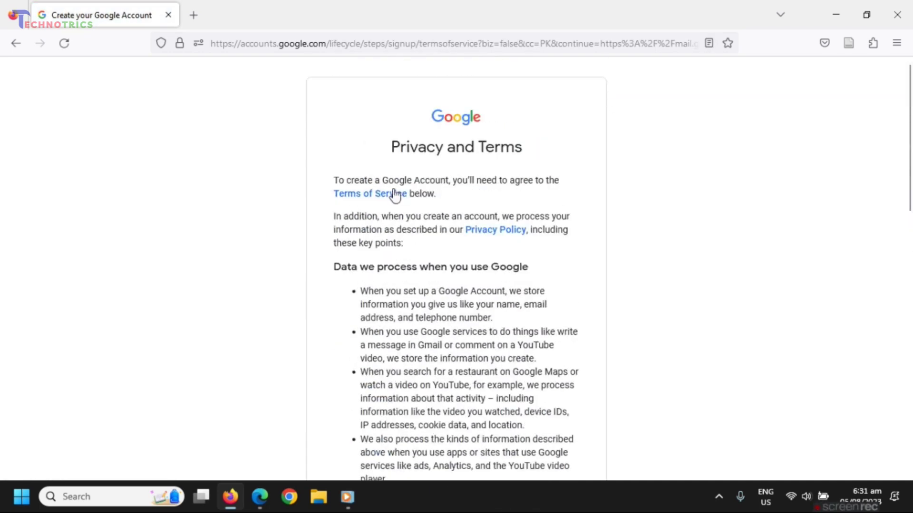
{"action": "scroll", "coordinate": [399, 285], "scroll_direction": "down", "scroll_amount": 2}
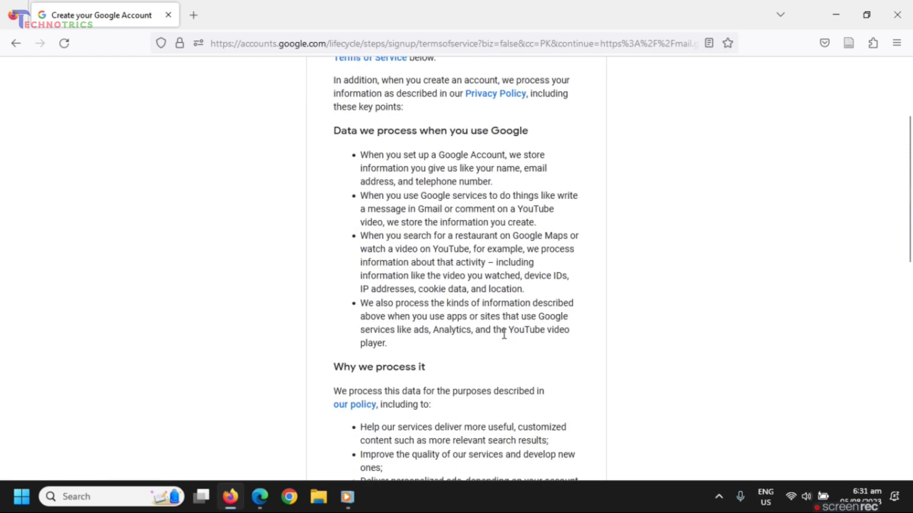
{"action": "scroll", "coordinate": [504, 335], "scroll_direction": "down", "scroll_amount": 3}
{"action": "scroll", "coordinate": [504, 336], "scroll_direction": "down", "scroll_amount": 3}
{"action": "scroll", "coordinate": [505, 335], "scroll_direction": "down", "scroll_amount": 3}
{"action": "scroll", "coordinate": [504, 336], "scroll_direction": "down", "scroll_amount": 2}
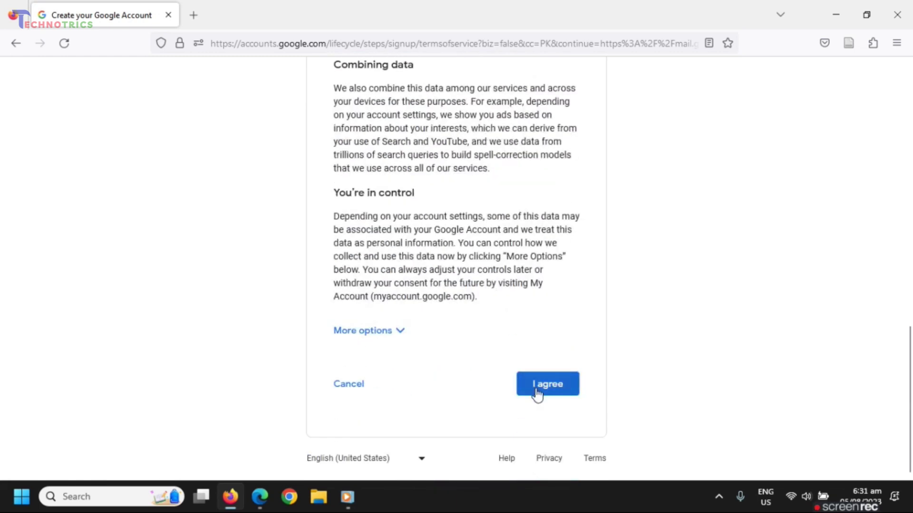
{"action": "left_click", "coordinate": [538, 391]}
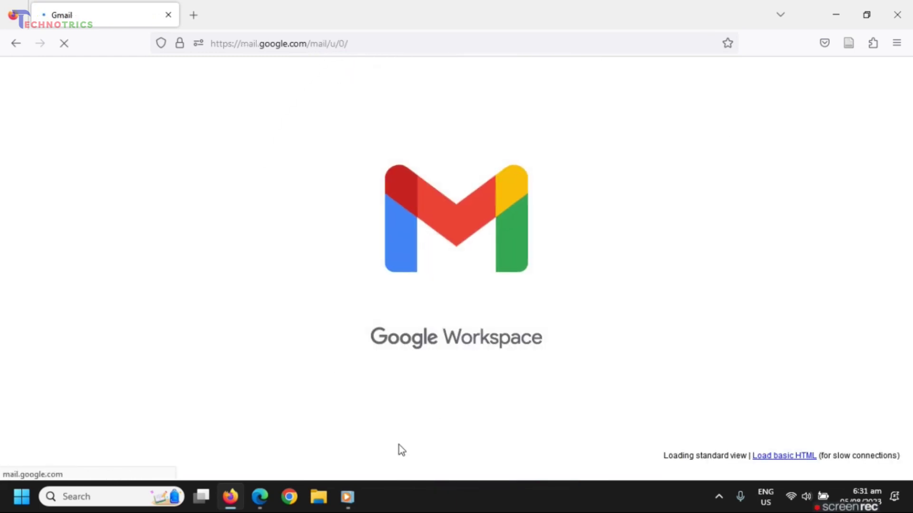
Read the Google Community Team welcome email, then return to Gmail from the apps grid.
{"action": "left_click", "coordinate": [266, 293]}
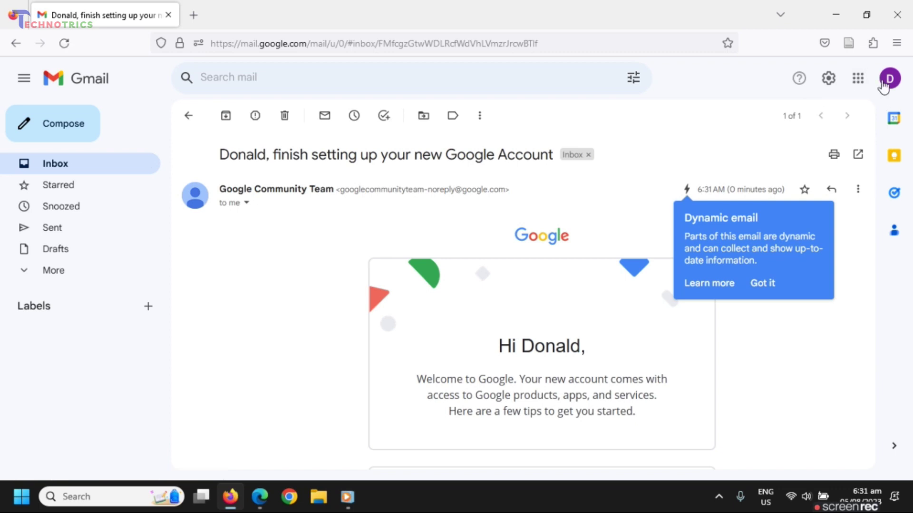
{"action": "left_click", "coordinate": [858, 78]}
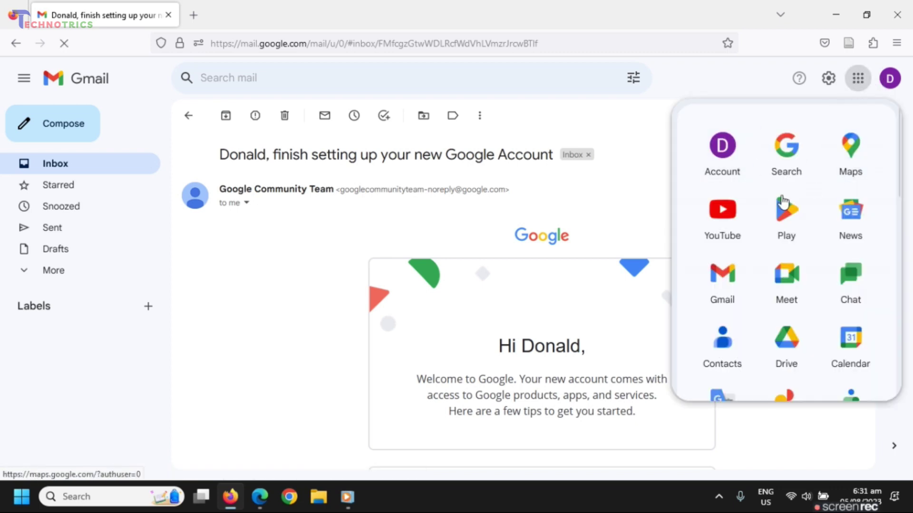
{"action": "scroll", "coordinate": [770, 328], "scroll_direction": "down", "scroll_amount": 1}
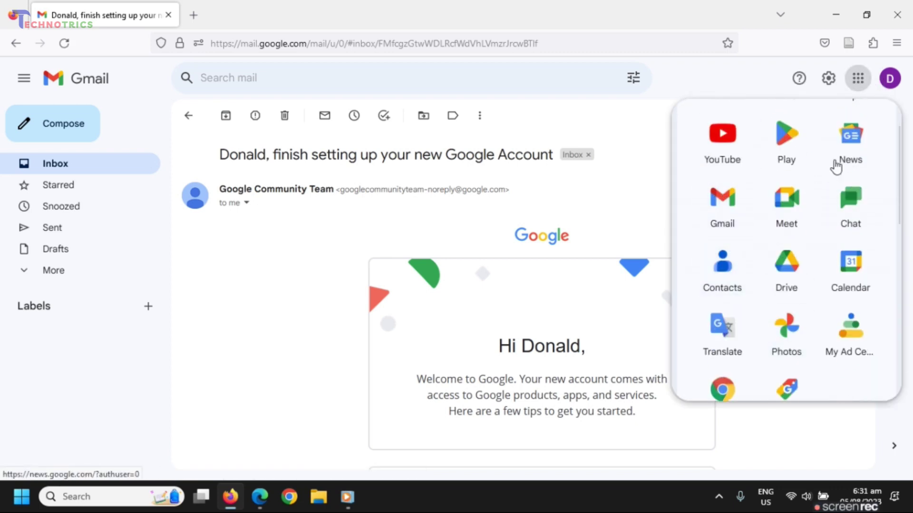
{"action": "left_click", "coordinate": [723, 206]}
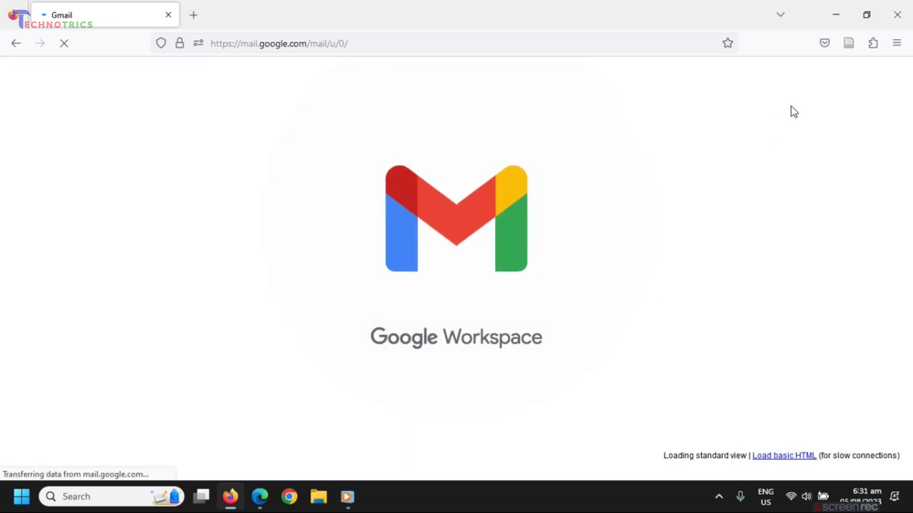